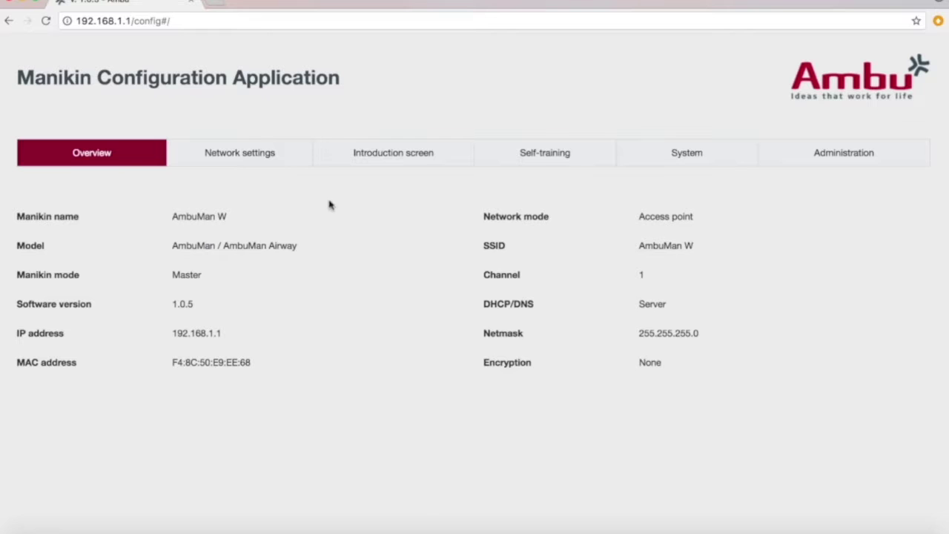
Step: Show the network settings: access point mode, SSID AmbuMan W, channel 1, DHCP at 192.168.1.1
left_click(267, 162)
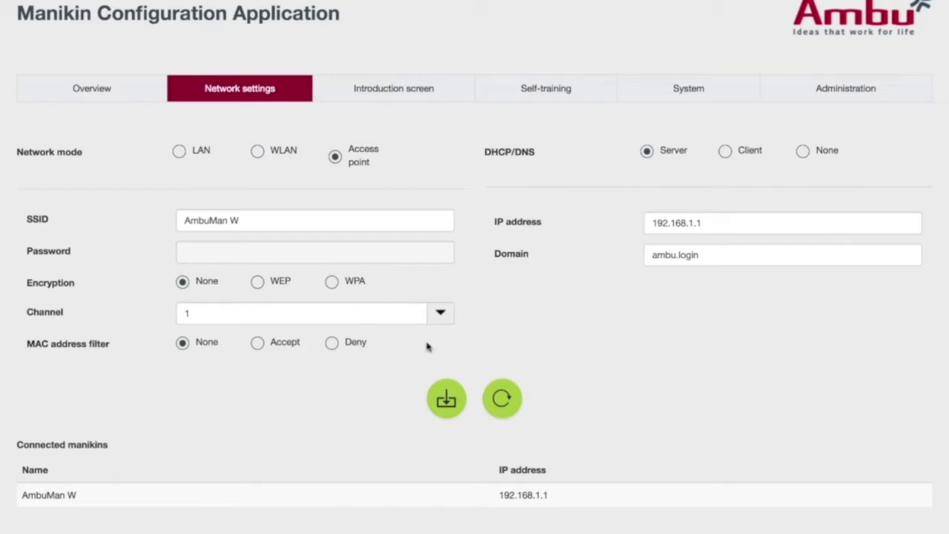
left_click(439, 318)
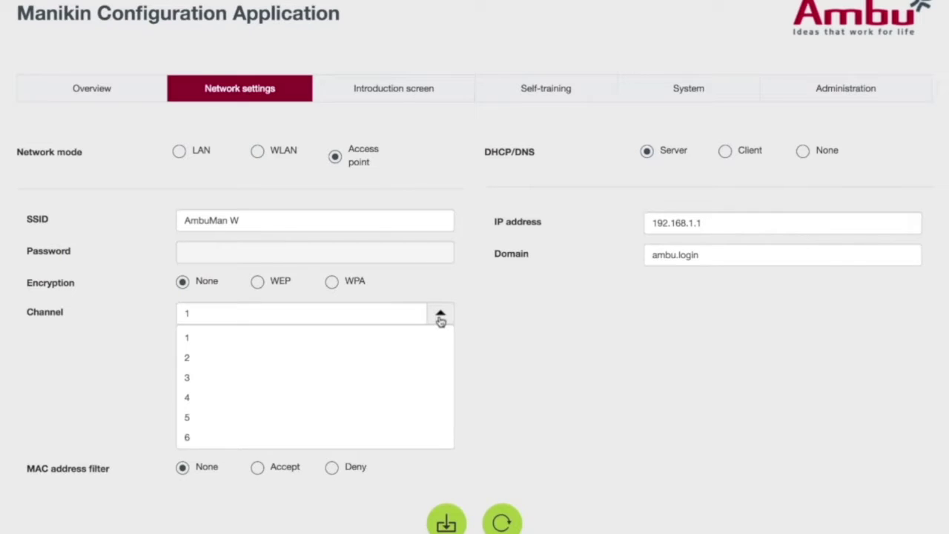
left_click(439, 318)
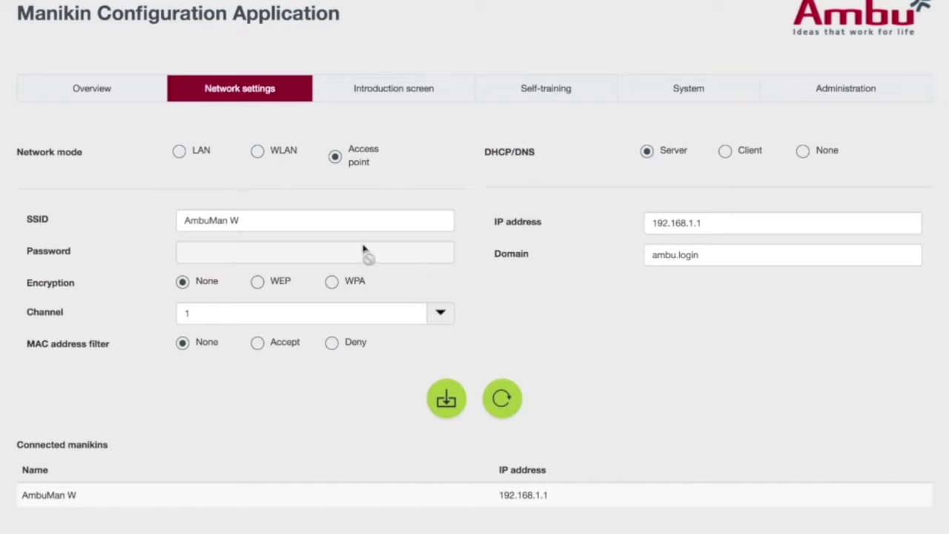
left_click(258, 221)
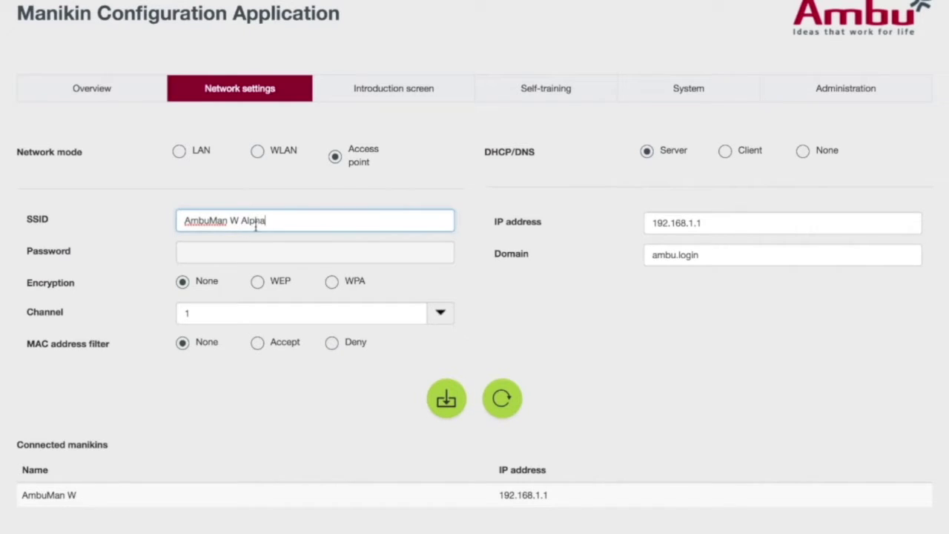
Step: Save the network settings with the SSID AmbuMan W Alpha
left_click(439, 398)
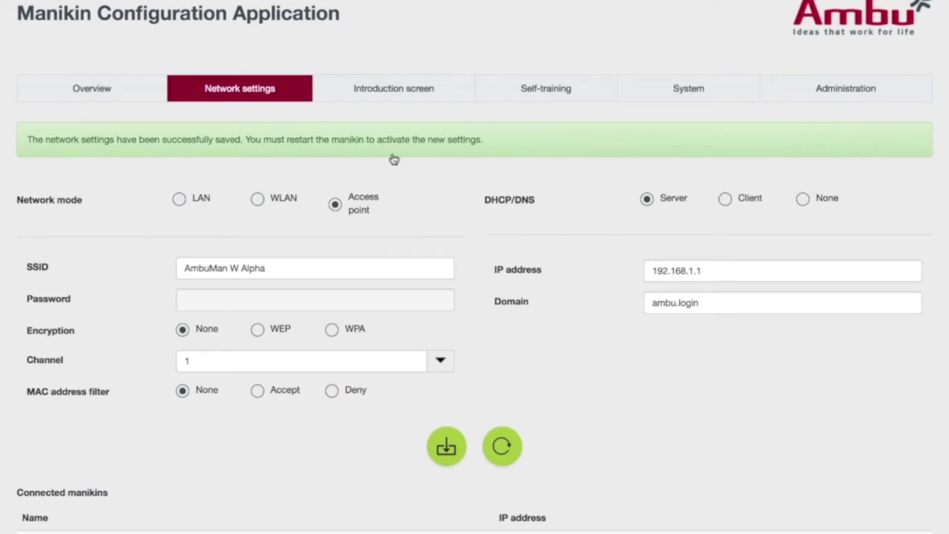
left_click(400, 94)
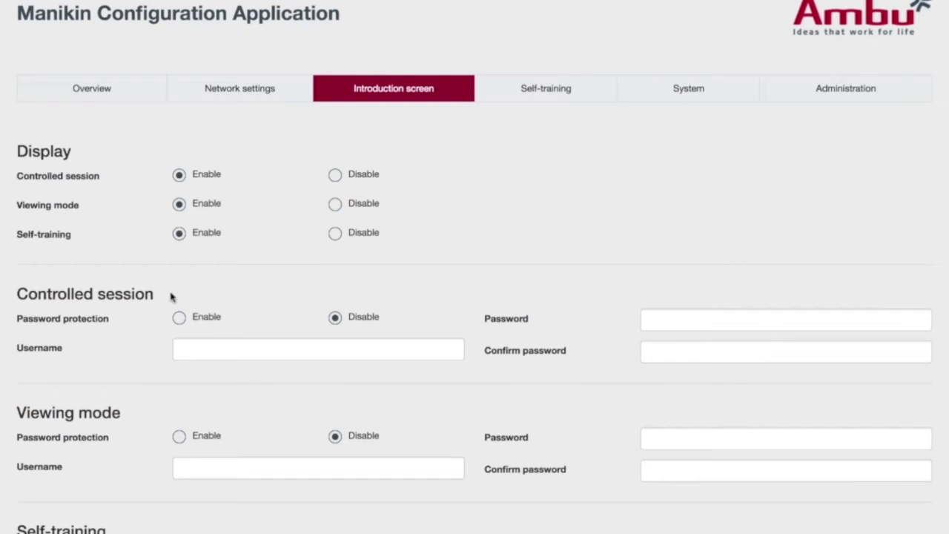
Step: Review the introduction screen options: all three display modes enabled, password protection off
scroll(687, 340, "down", 2)
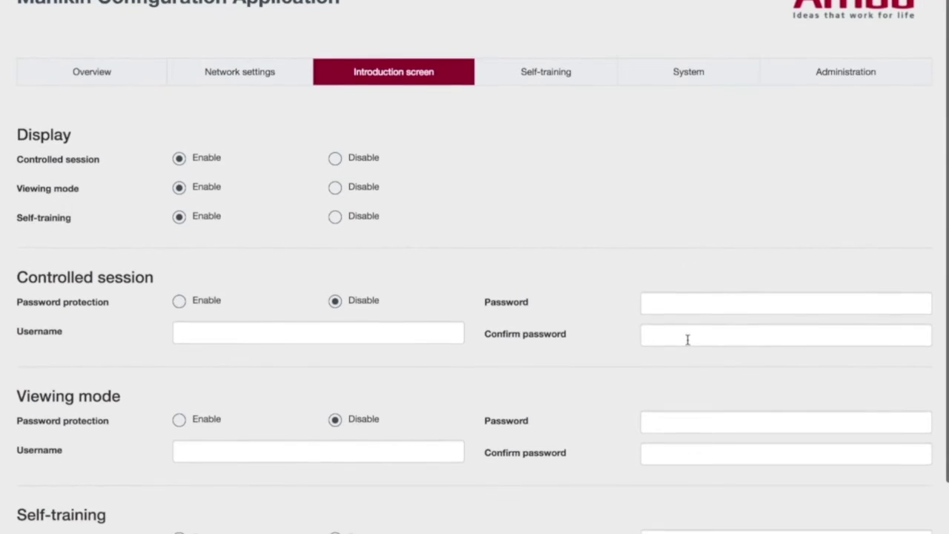
scroll(687, 340, "down", 3)
scroll(687, 339, "down", 2)
scroll(688, 340, "down", 1)
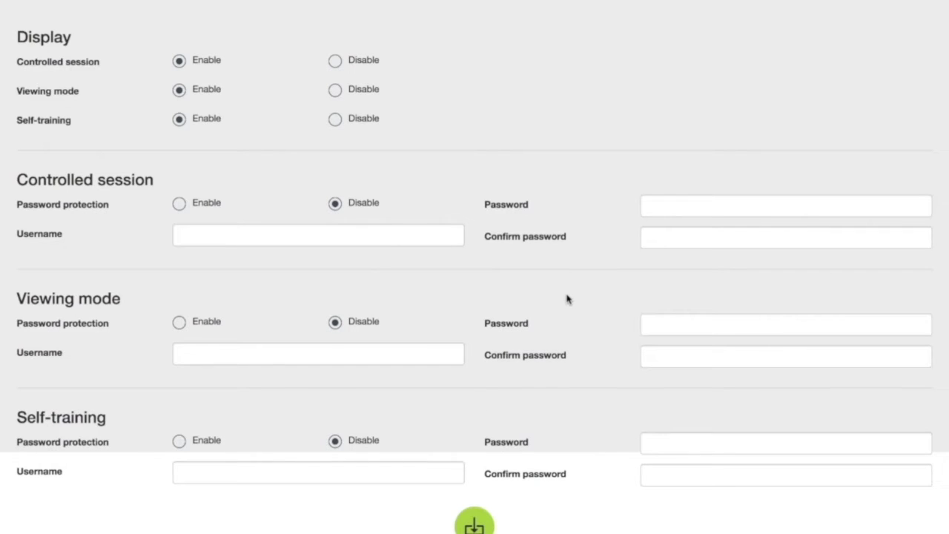
scroll(567, 299, "up", 3)
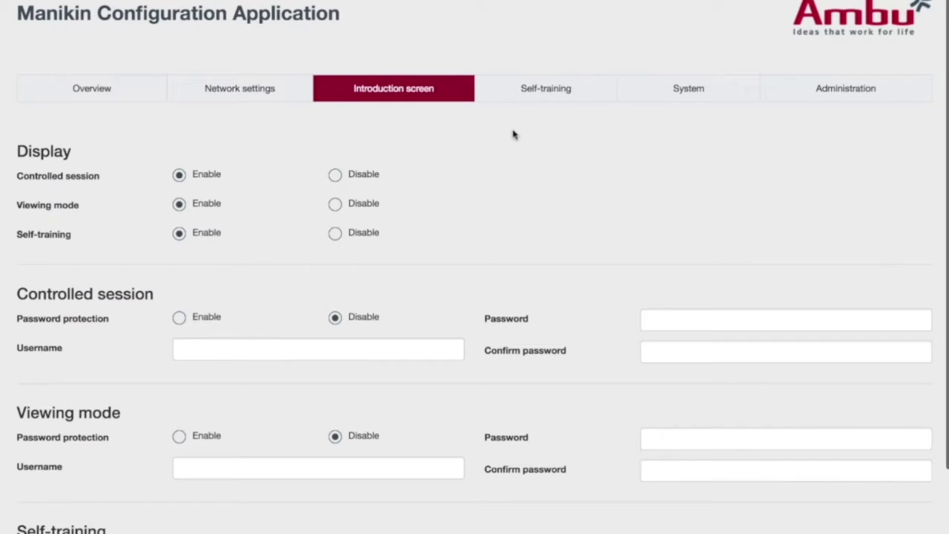
left_click(523, 97)
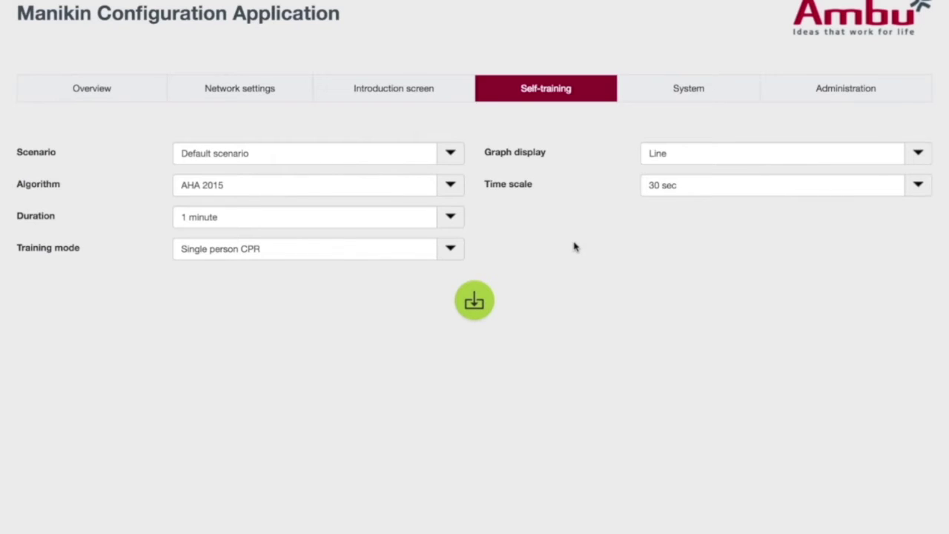
Step: Change the System tab's manikin name to AmbuMan W Alpha and save it
left_click(686, 95)
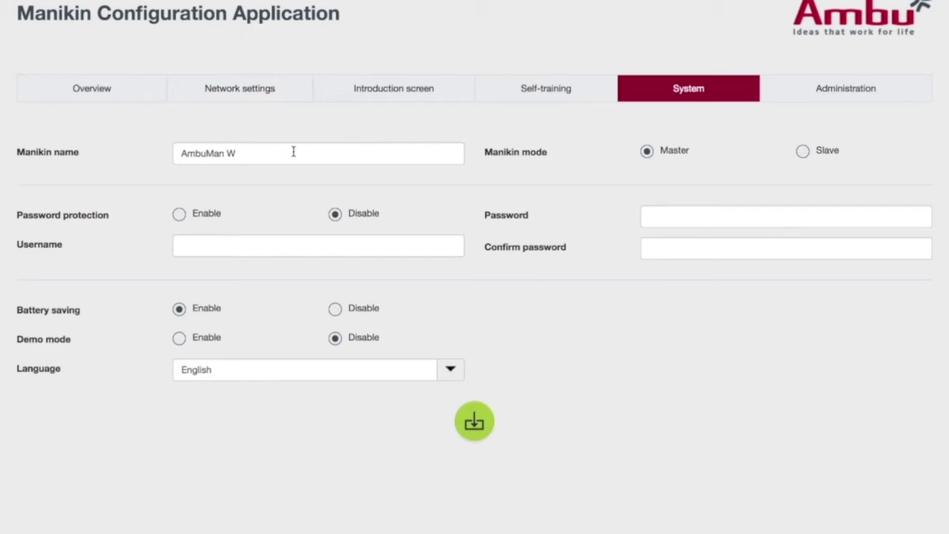
left_click(248, 155)
type("Alpha")
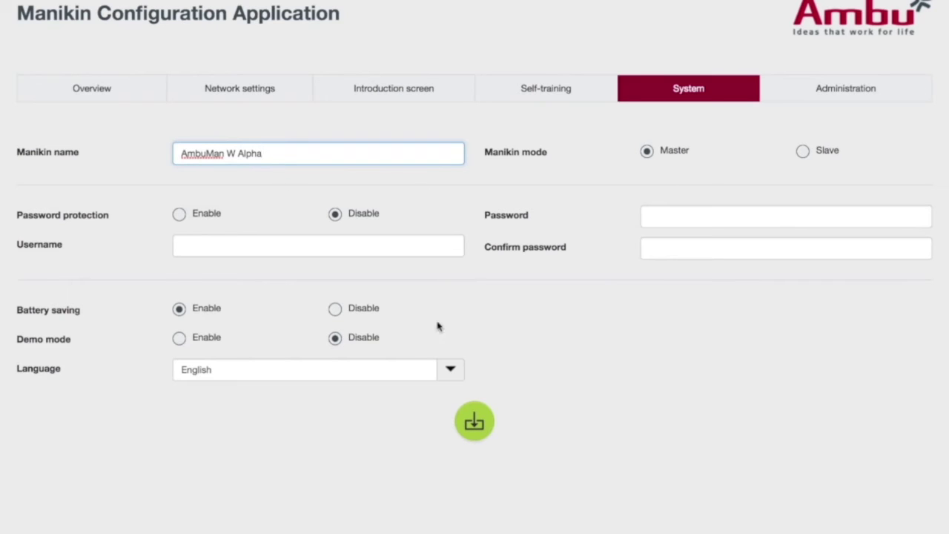
left_click(475, 420)
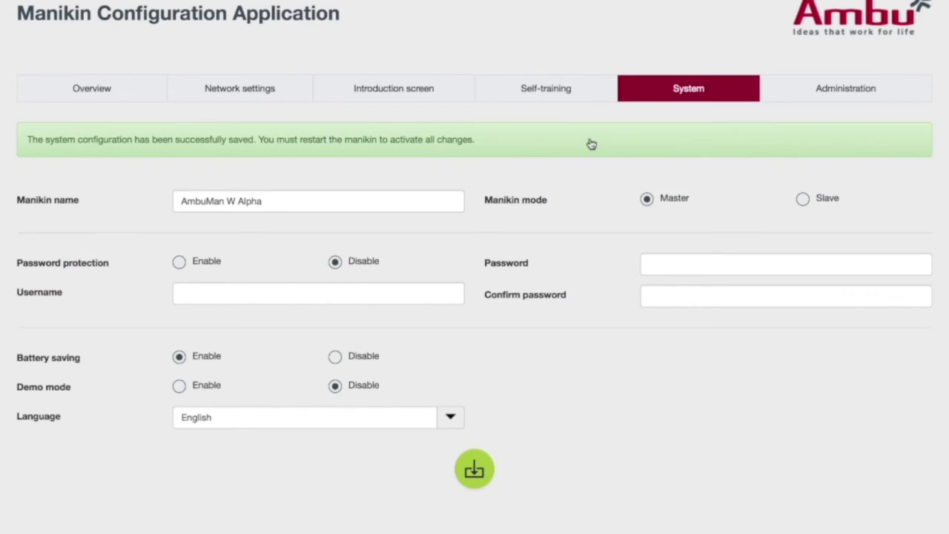
left_click(820, 95)
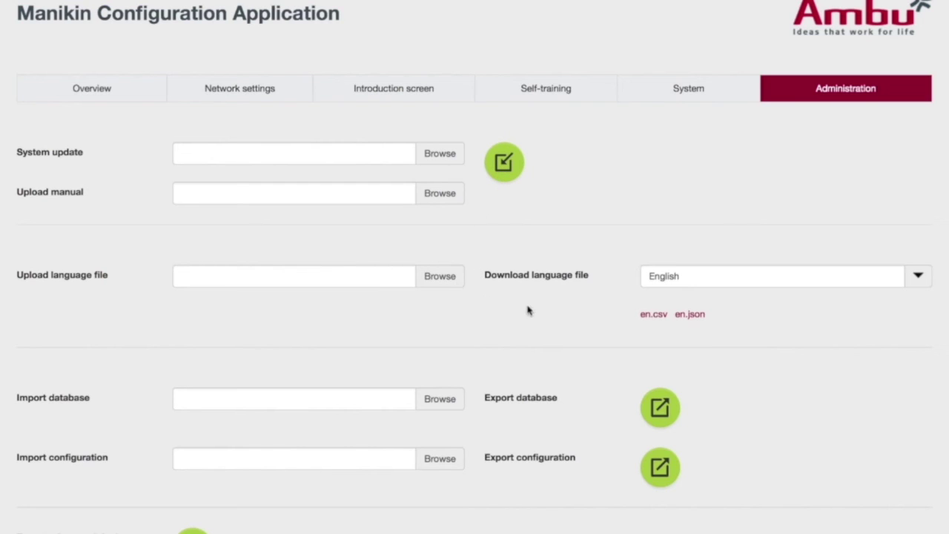
Step: Check the downloadable languages, keep English, and confirm both new names on the overview
left_click(917, 284)
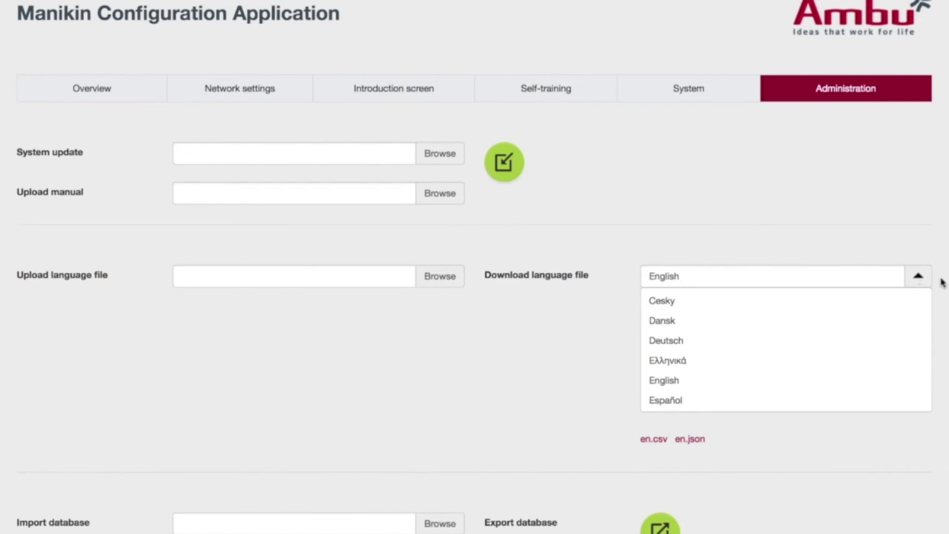
left_click(918, 279)
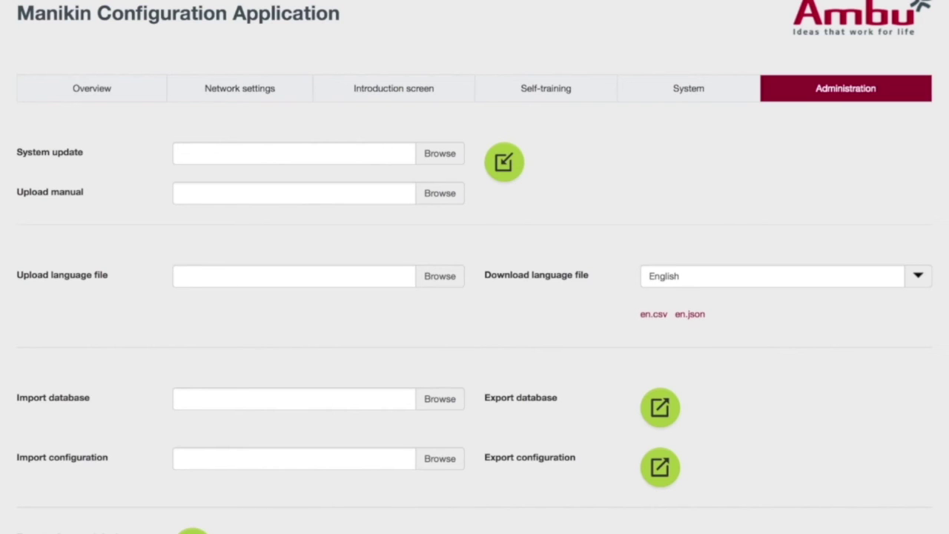
left_click(141, 98)
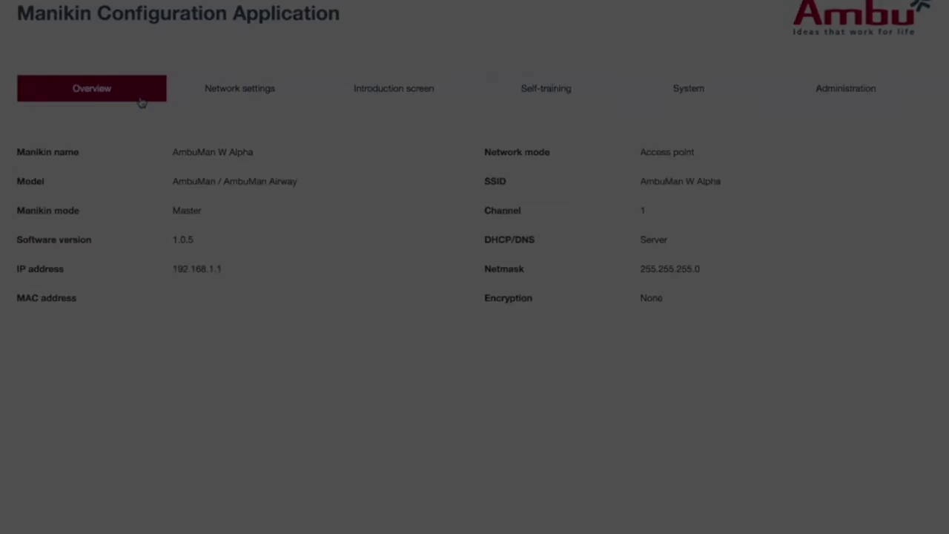